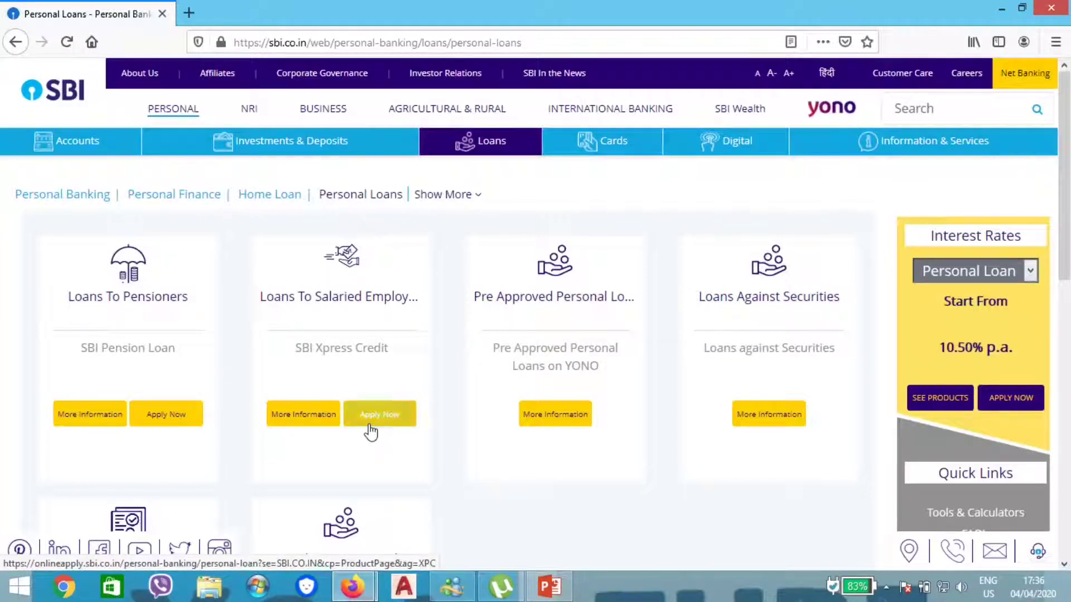
Start an SBI Xpress Credit application with purpose Personal Loan and relationship 'Other deposit or loan account'.
click(370, 432)
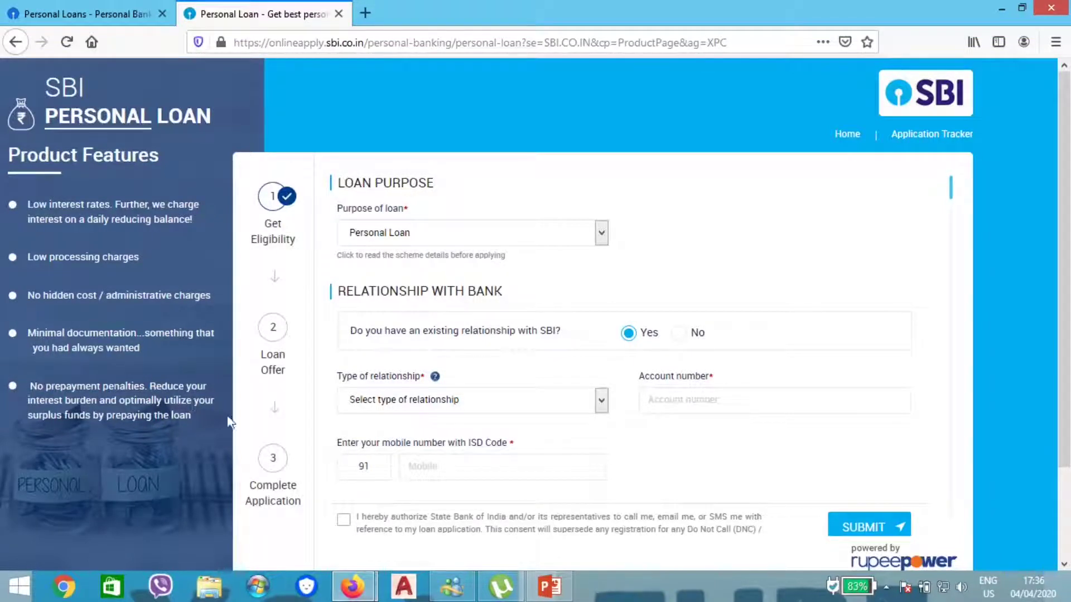
click(521, 234)
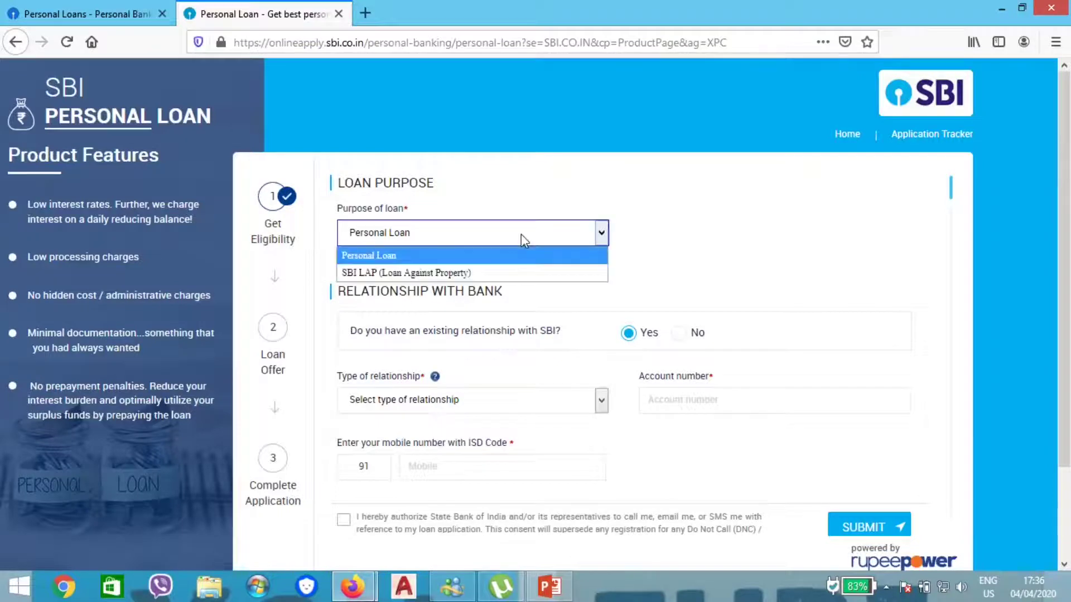
click(493, 251)
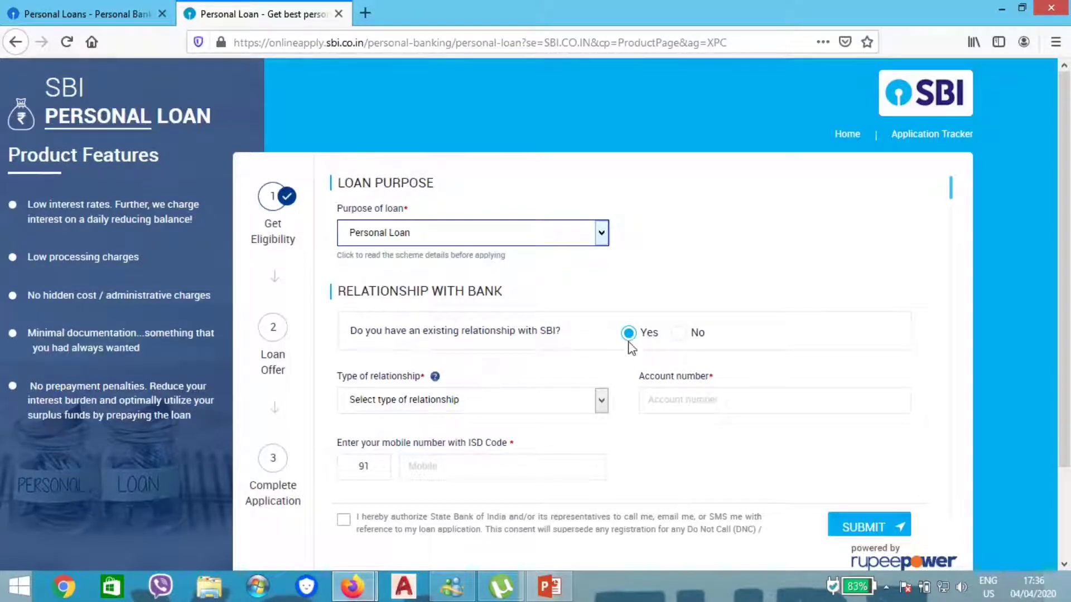
click(576, 410)
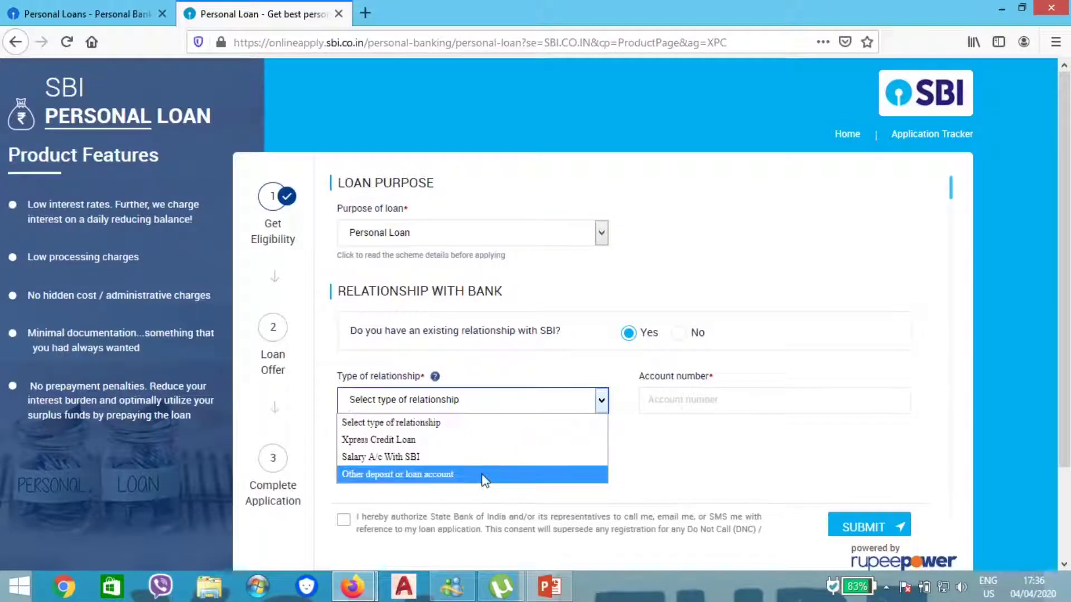
click(400, 474)
Enter the existing account number and the applicant's mobile number.
click(707, 389)
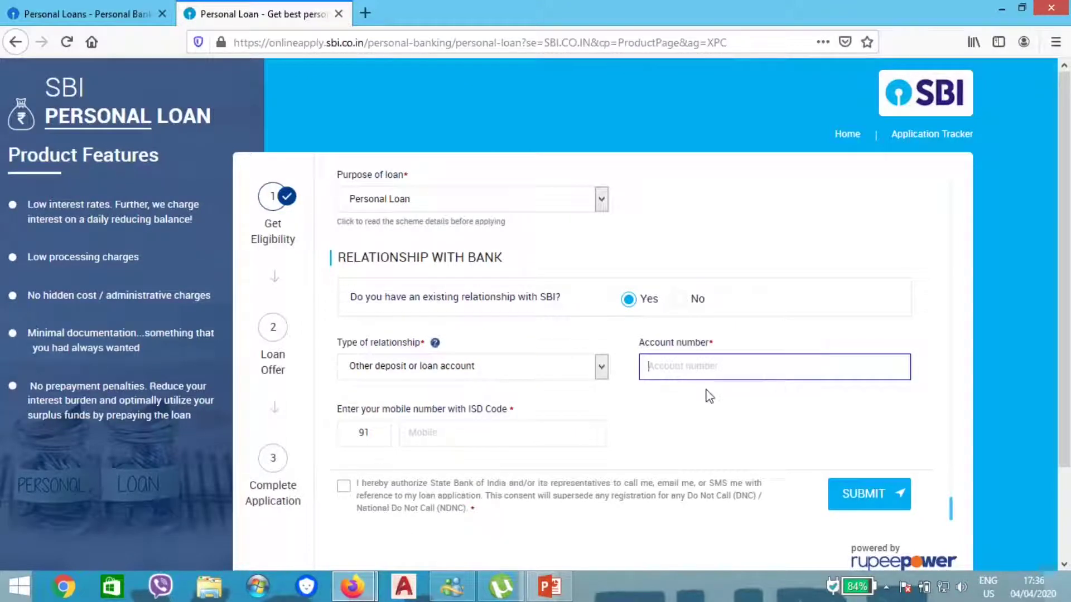
click(483, 429)
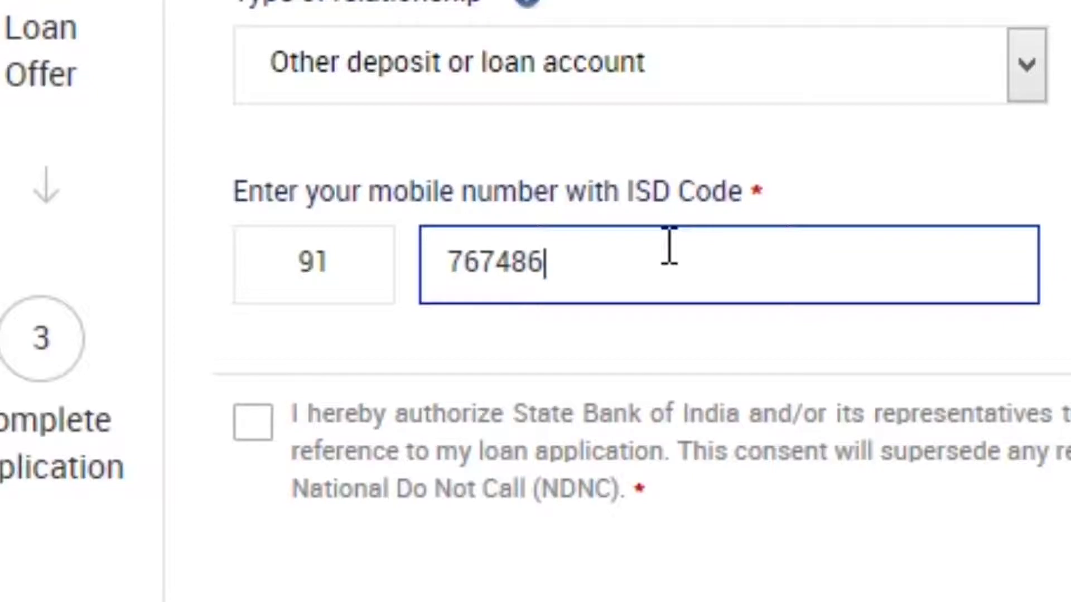
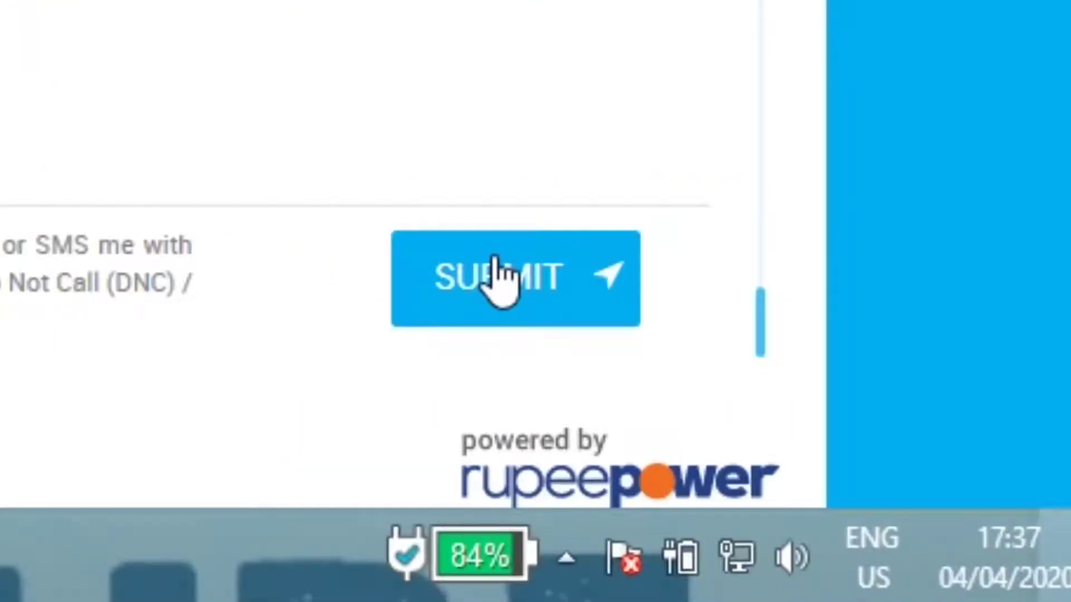
Submit the eligibility details and confirm the SMS verification code.
click(498, 273)
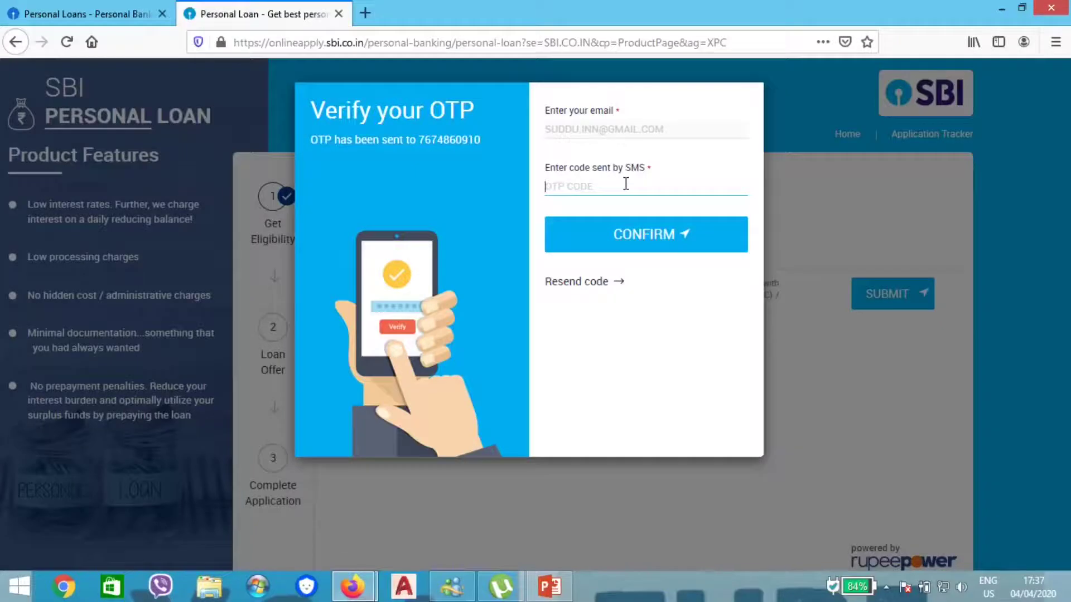
click(655, 235)
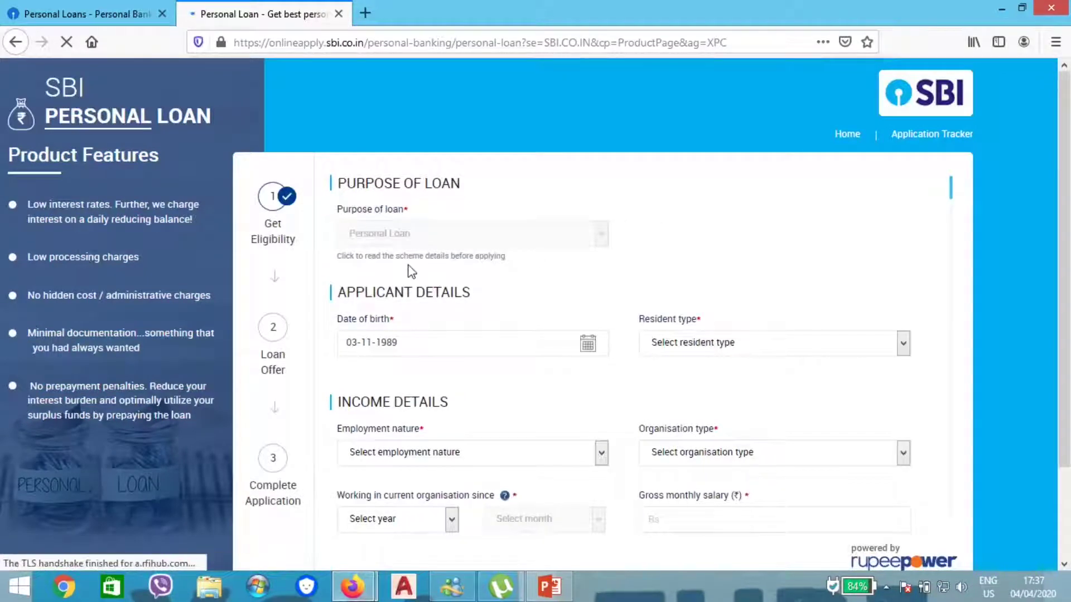
Choose Resident Indian, Permanent employment and Unlisted Pvt Company in the applicant dropdowns.
scroll(1067, 212, down, 1)
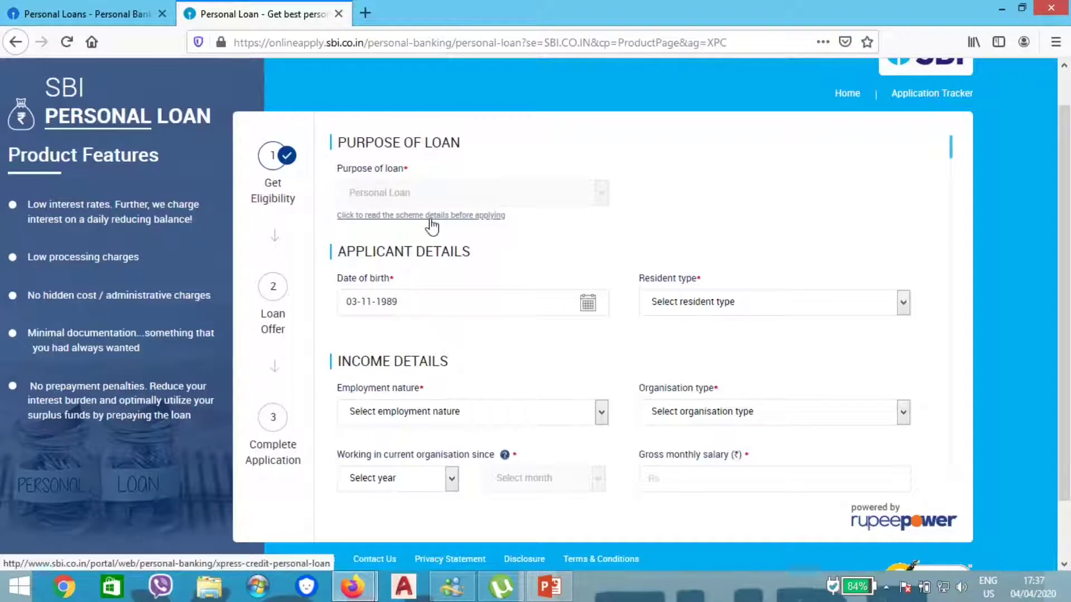
click(803, 303)
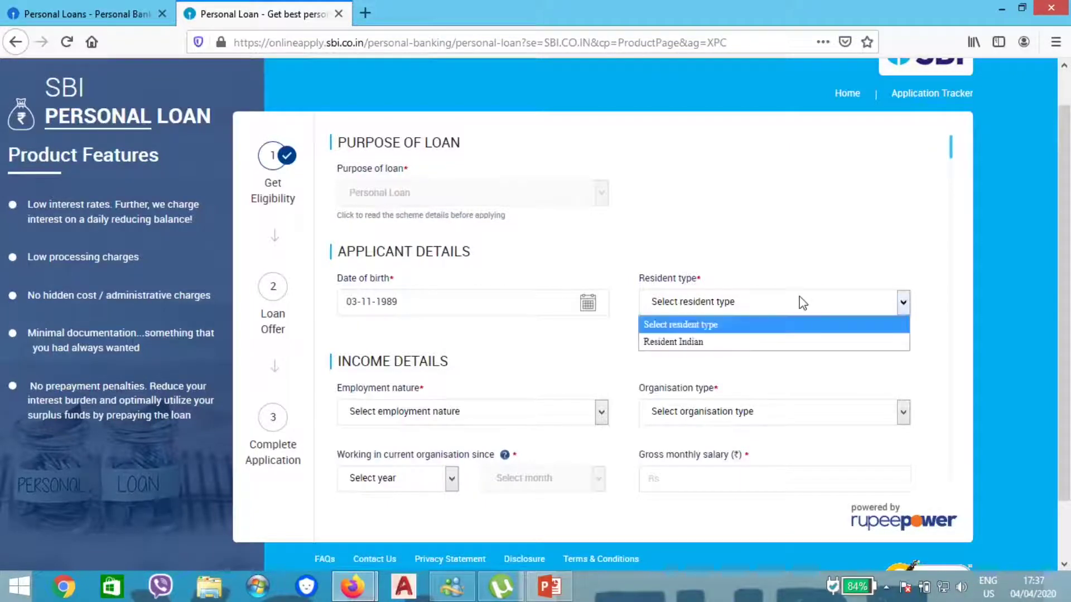
click(713, 343)
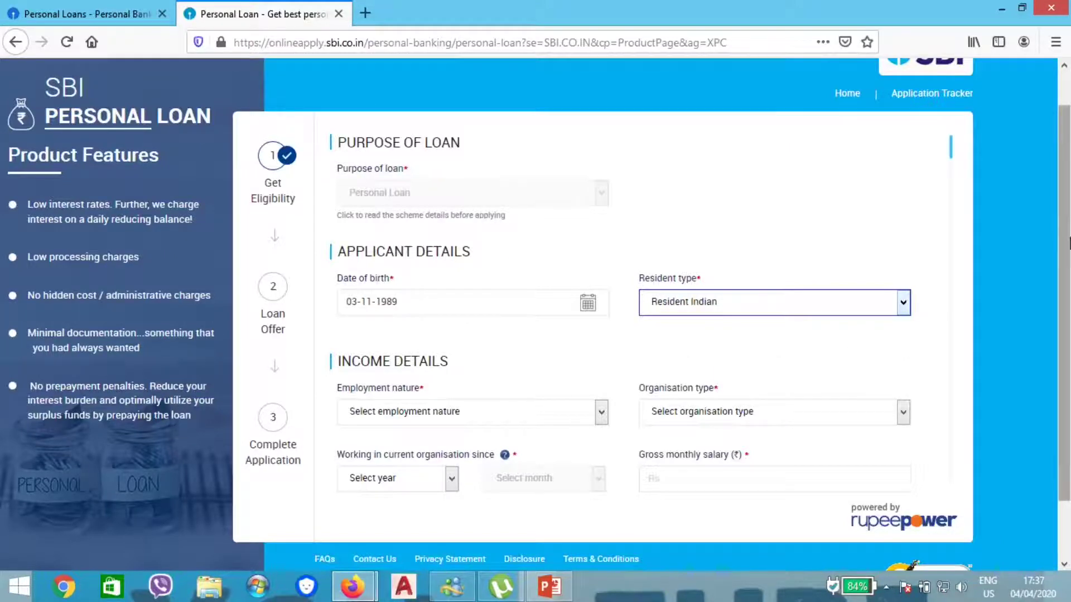
click(501, 417)
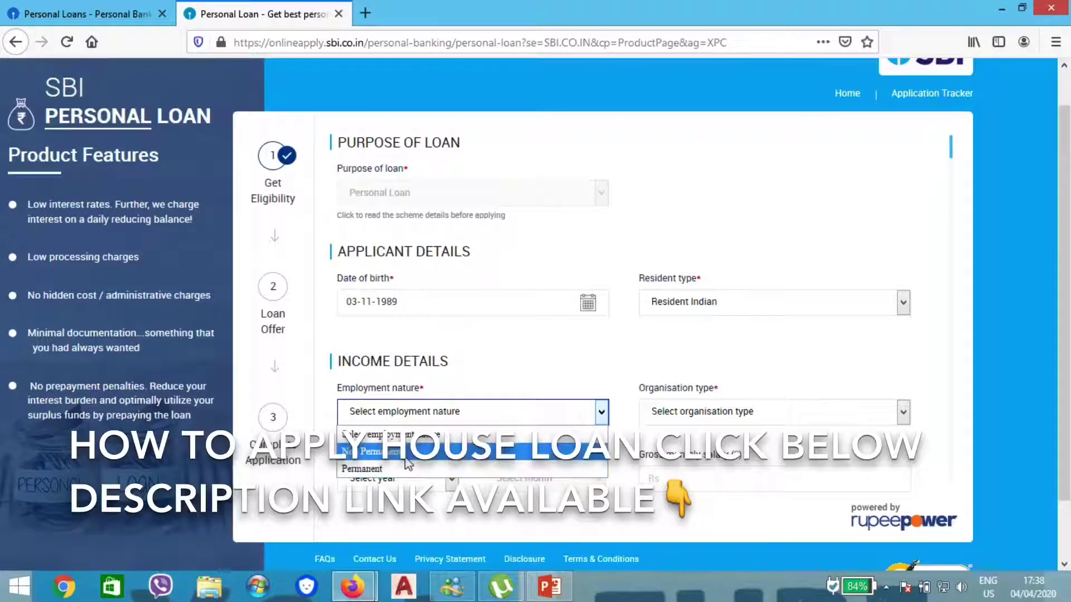
click(406, 468)
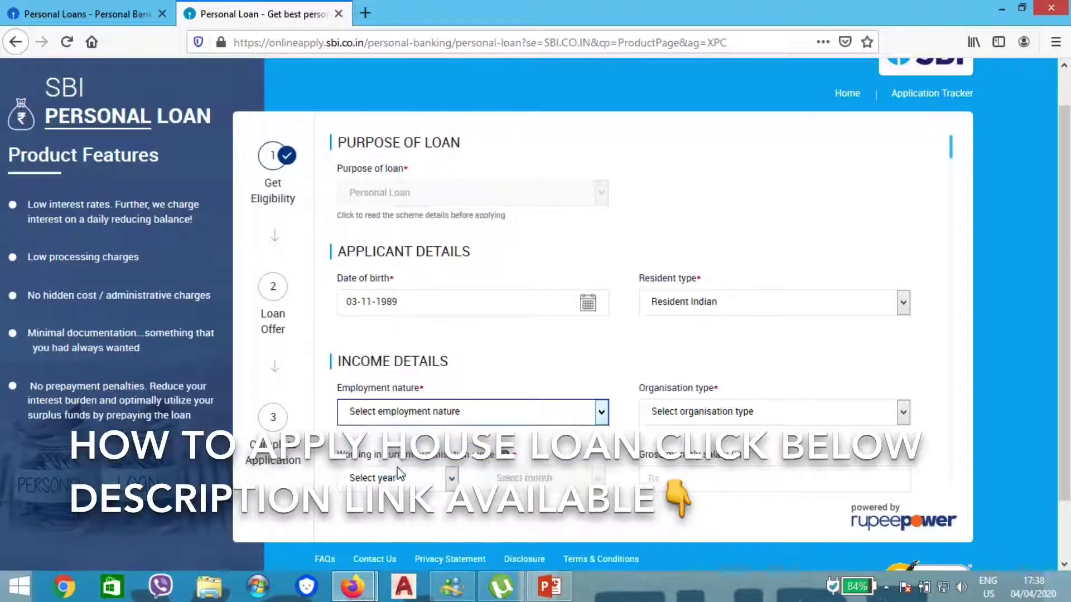
click(702, 413)
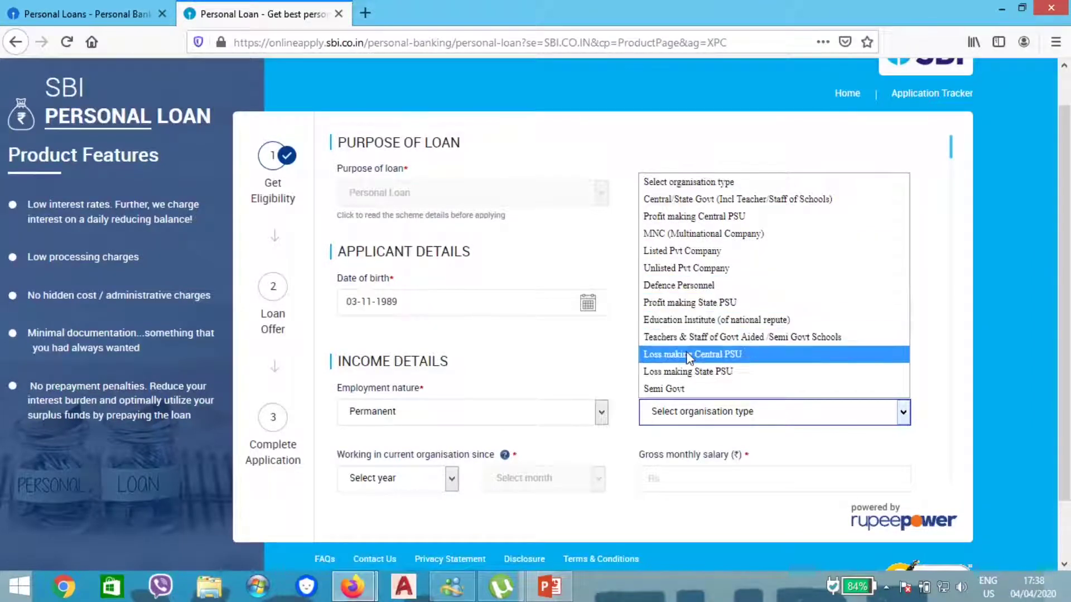
click(697, 270)
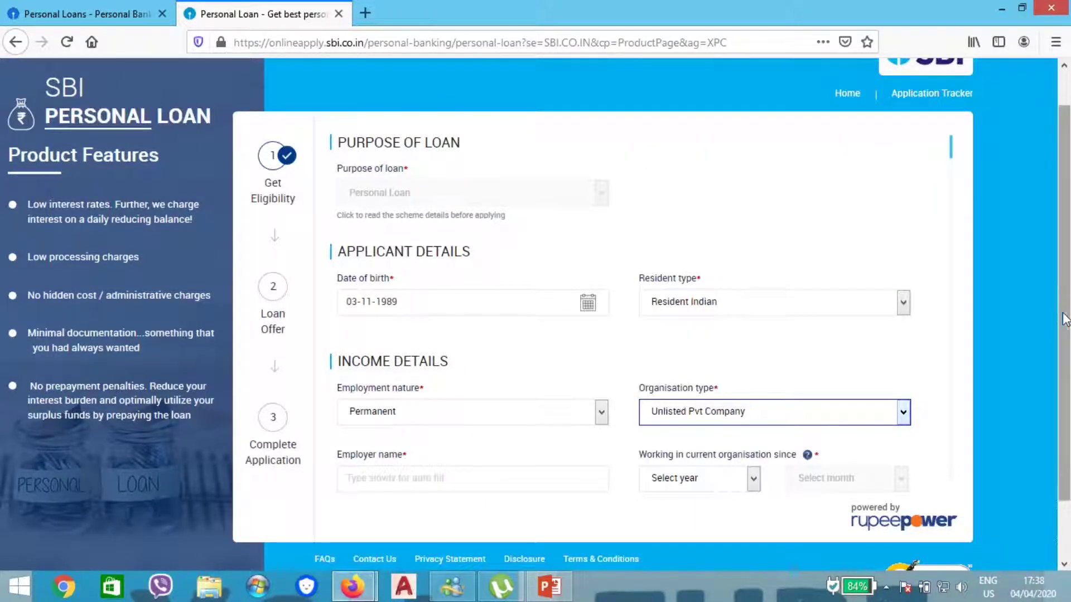
scroll(1063, 318, down, 1)
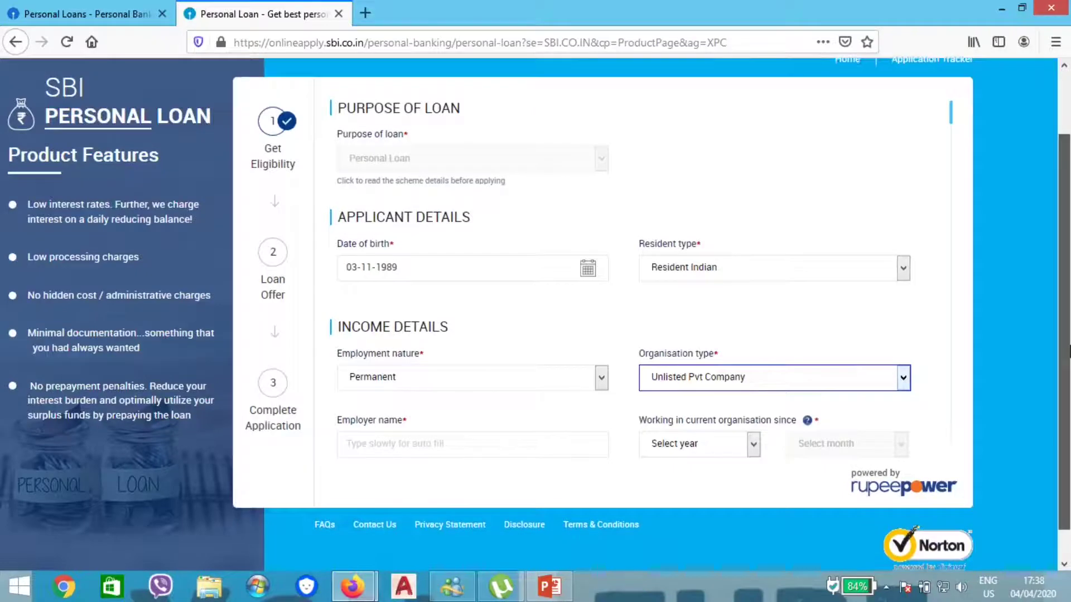
Set the employer to INFOSYS LIMITED with a joining date of Mar 2015.
click(437, 450)
text(info)
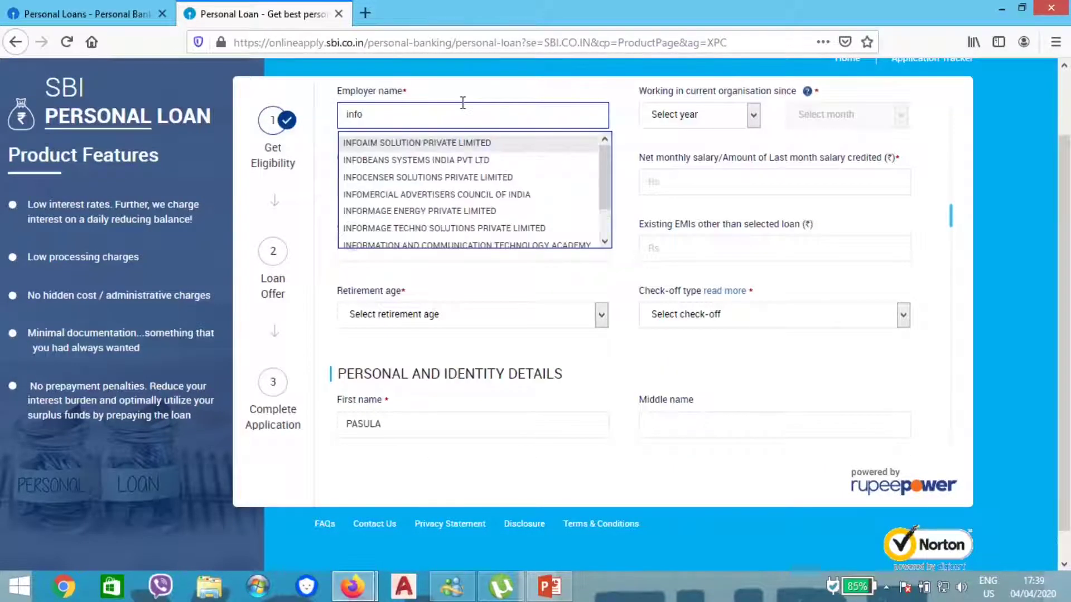
text(sy)
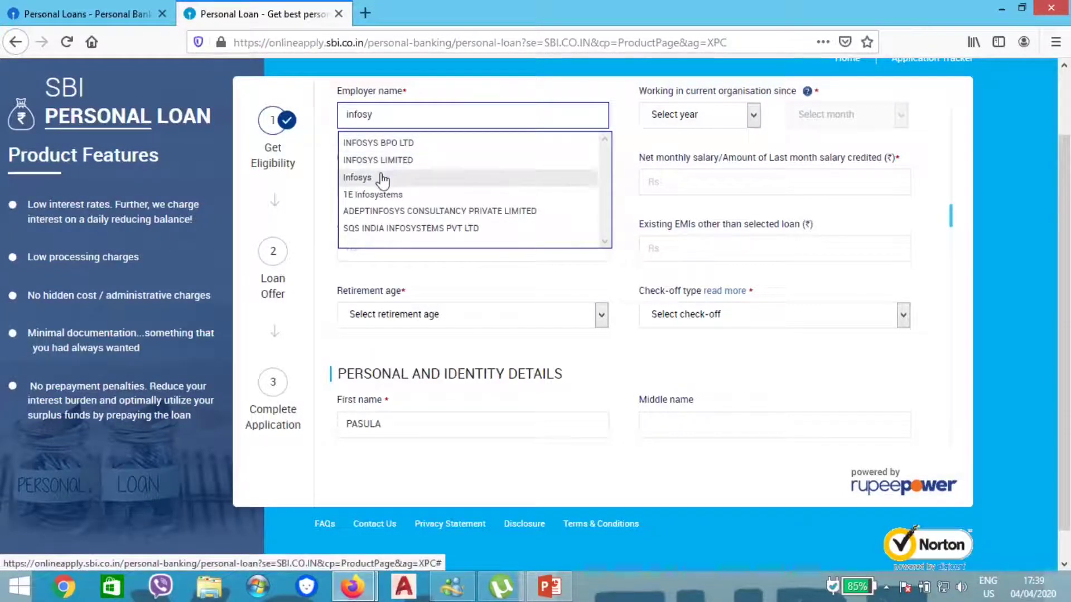
click(400, 162)
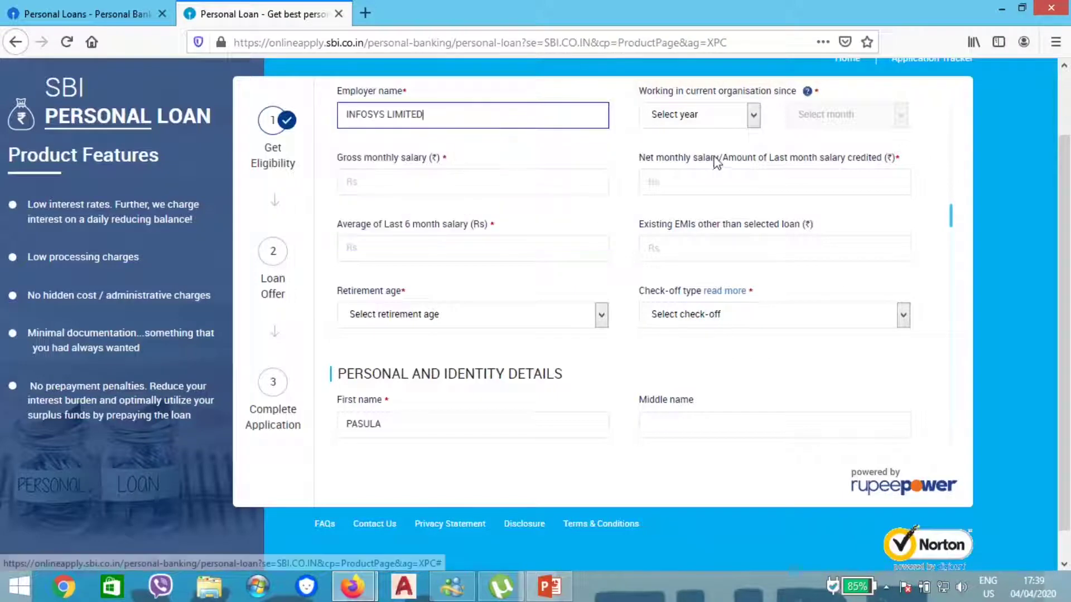
click(736, 119)
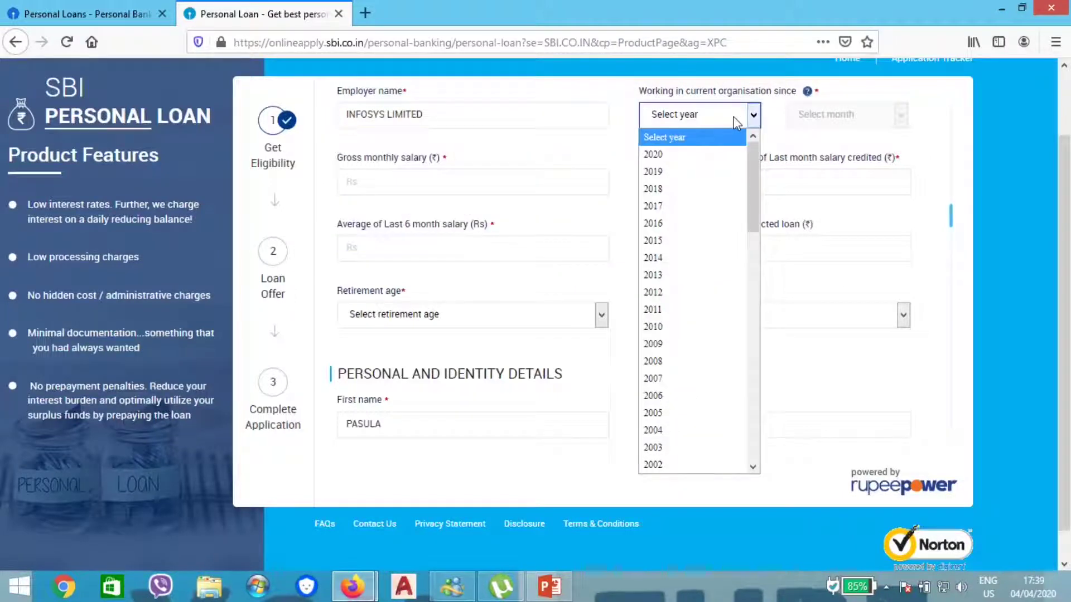
click(698, 240)
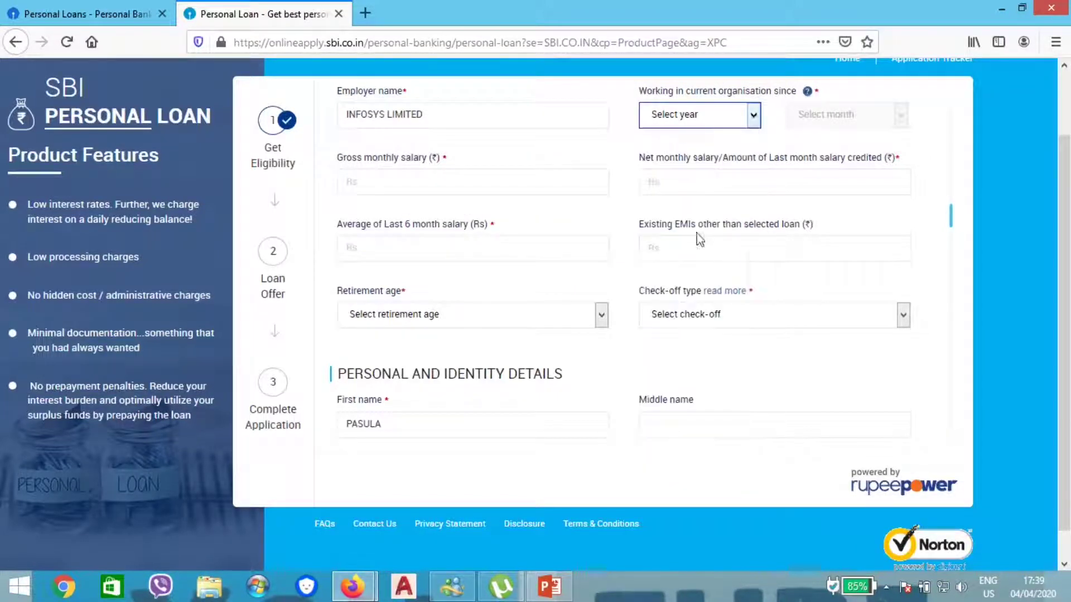
click(834, 118)
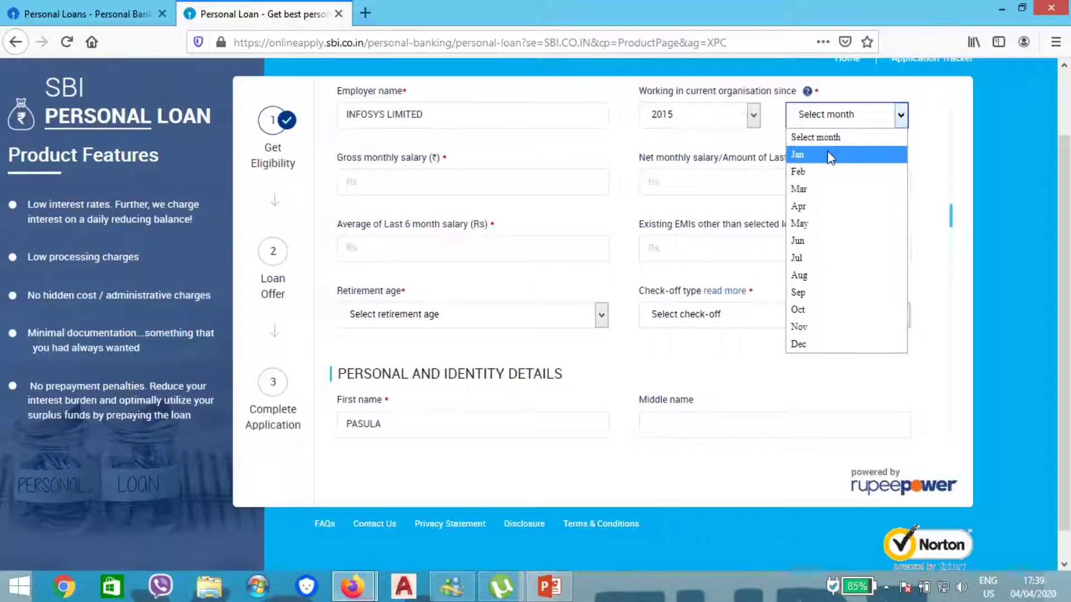
click(818, 189)
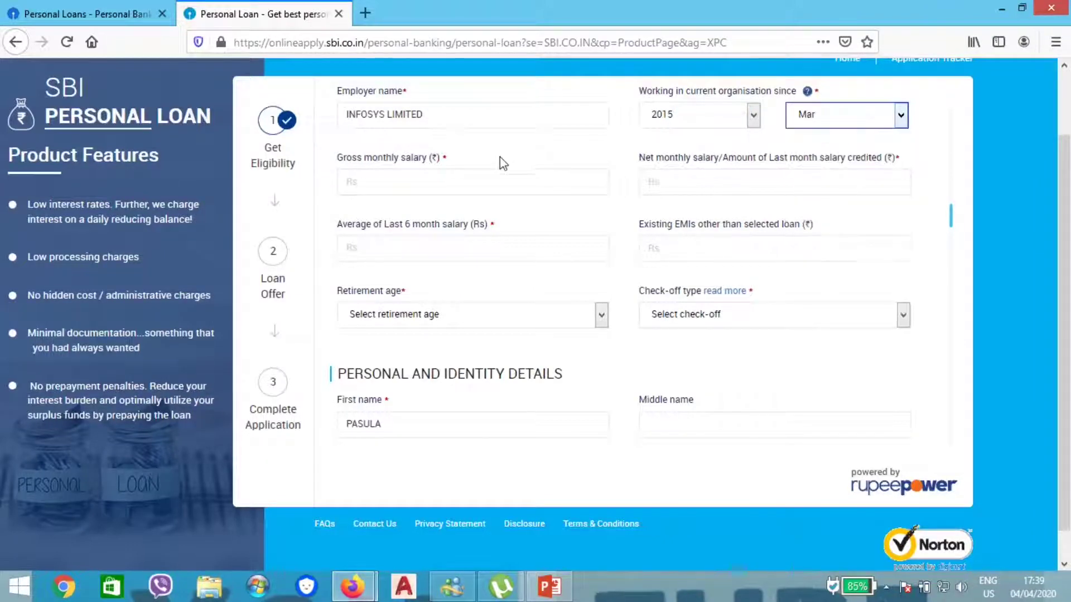
Enter gross monthly salary 90000 and net monthly salary 70000.
click(480, 180)
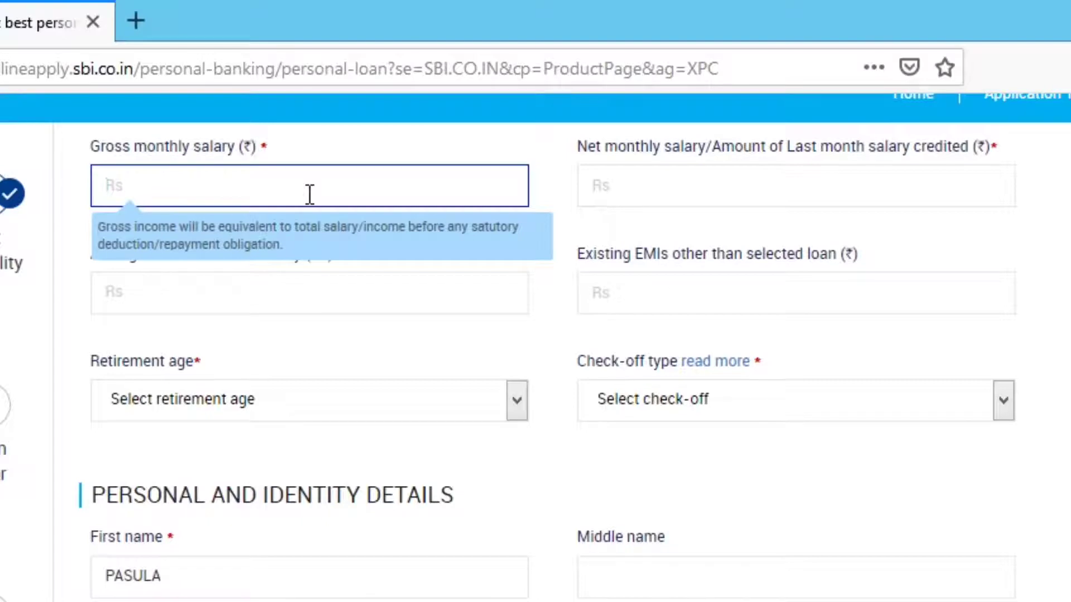
text(90000)
click(711, 180)
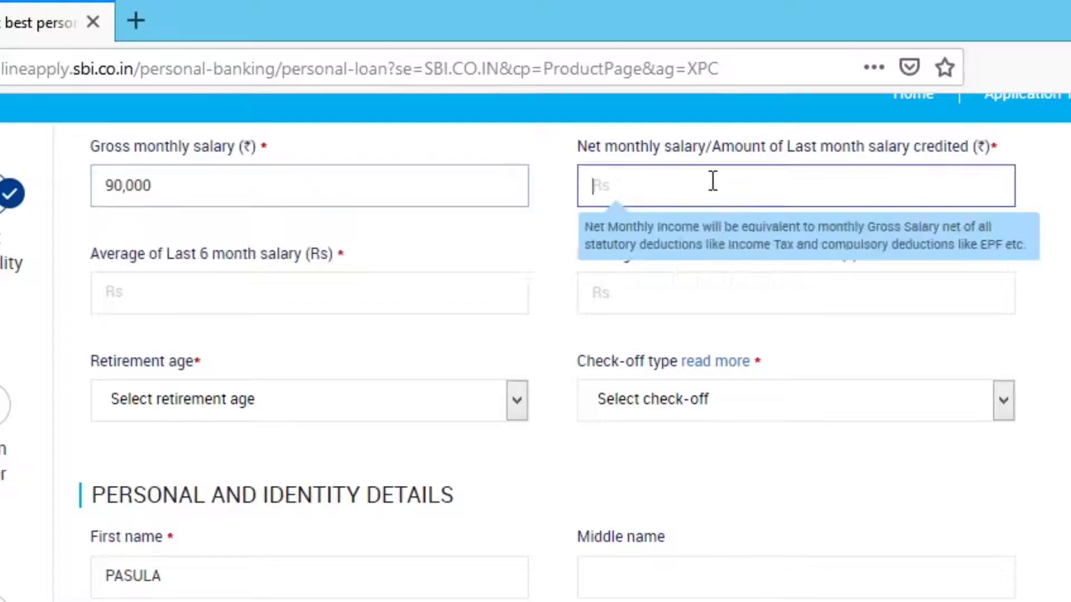
text(7)
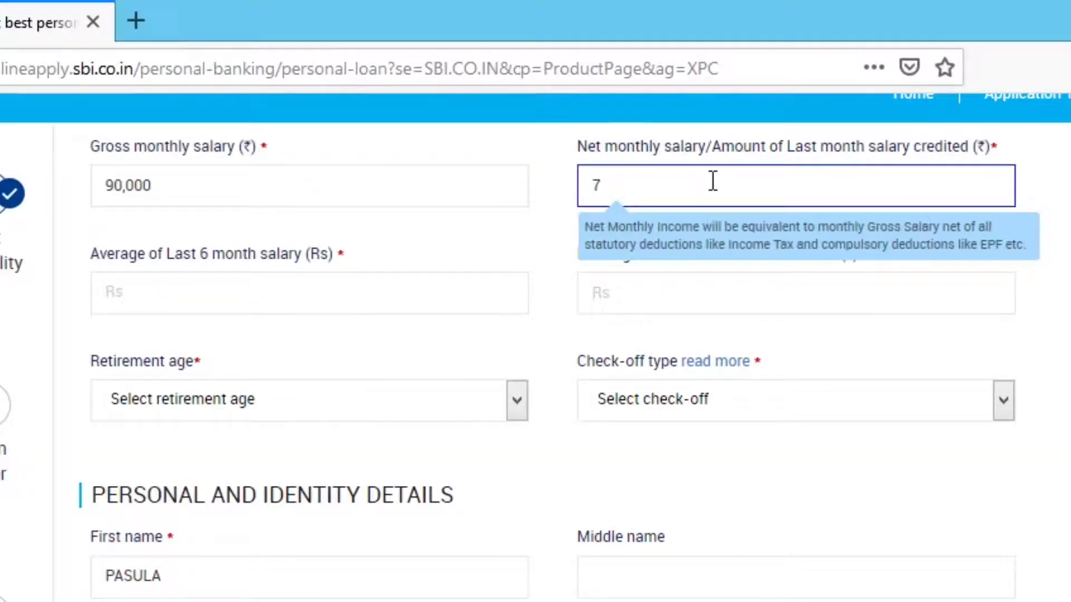
text(0000)
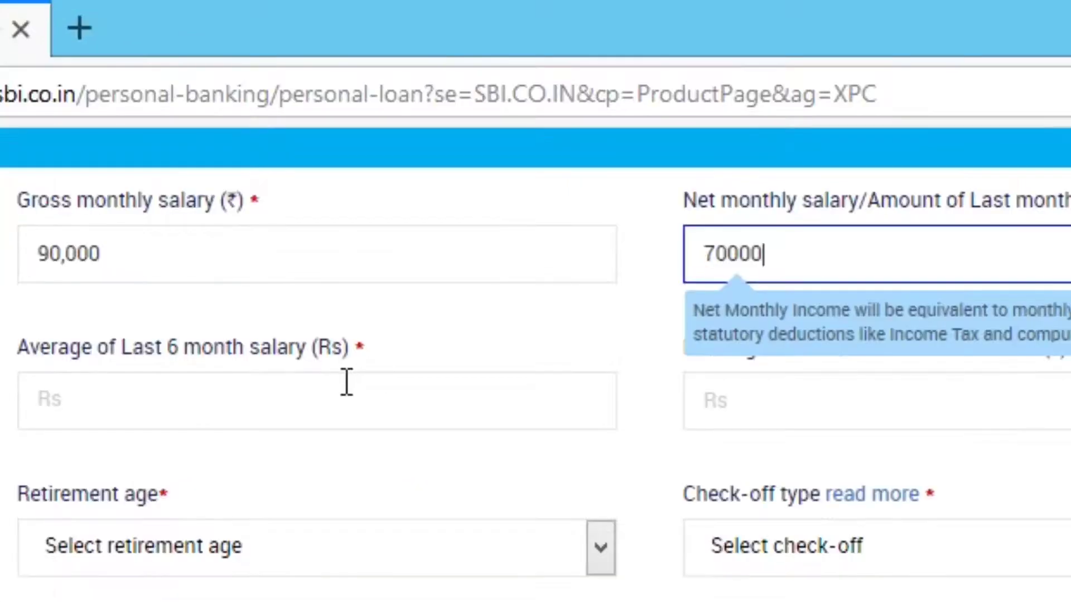
Enter 65000 as the six-month average salary and 15000 as existing EMIs.
key(Tab)
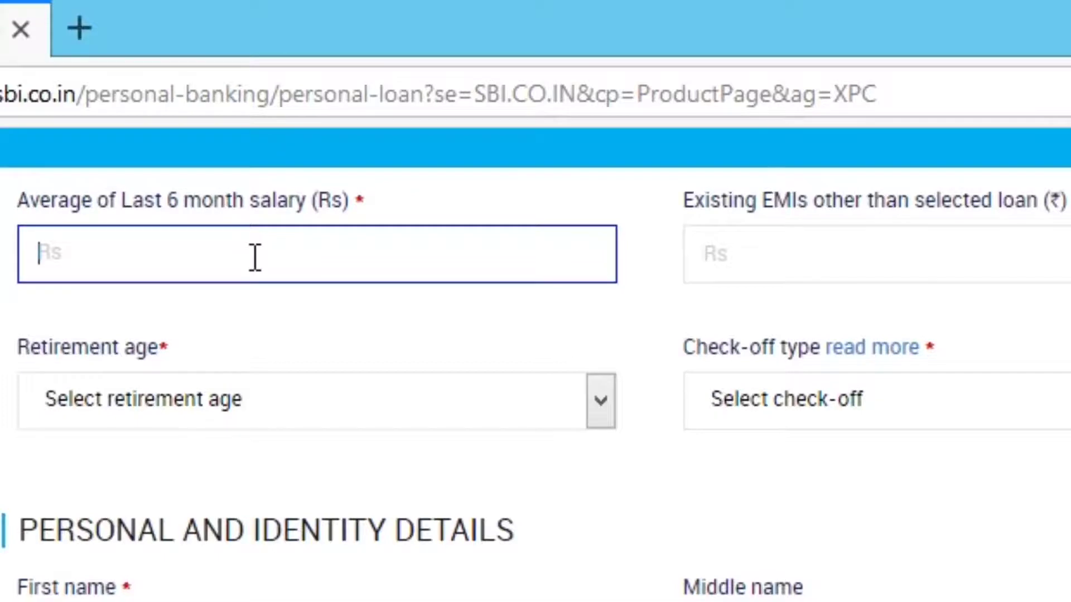
text(650000)
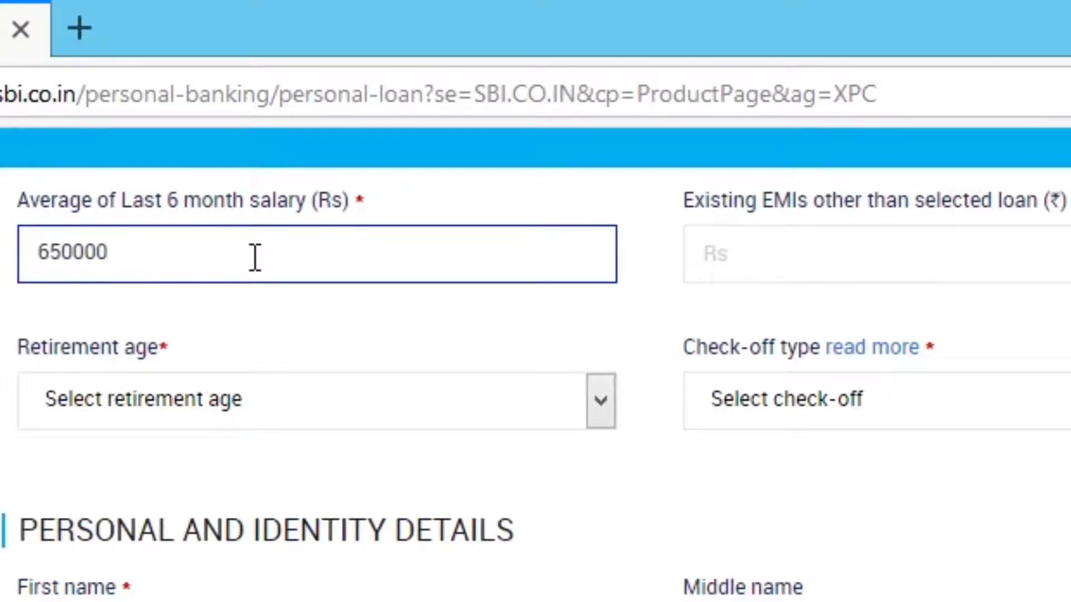
key(BackSpace)
click(820, 243)
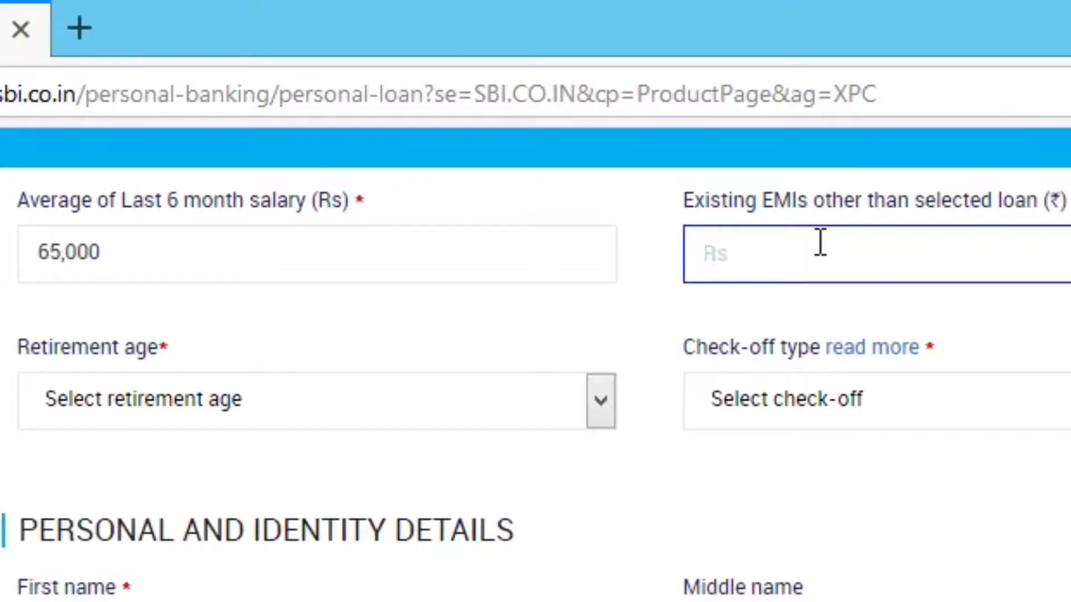
text(0)
key(BackSpace)
text(15000)
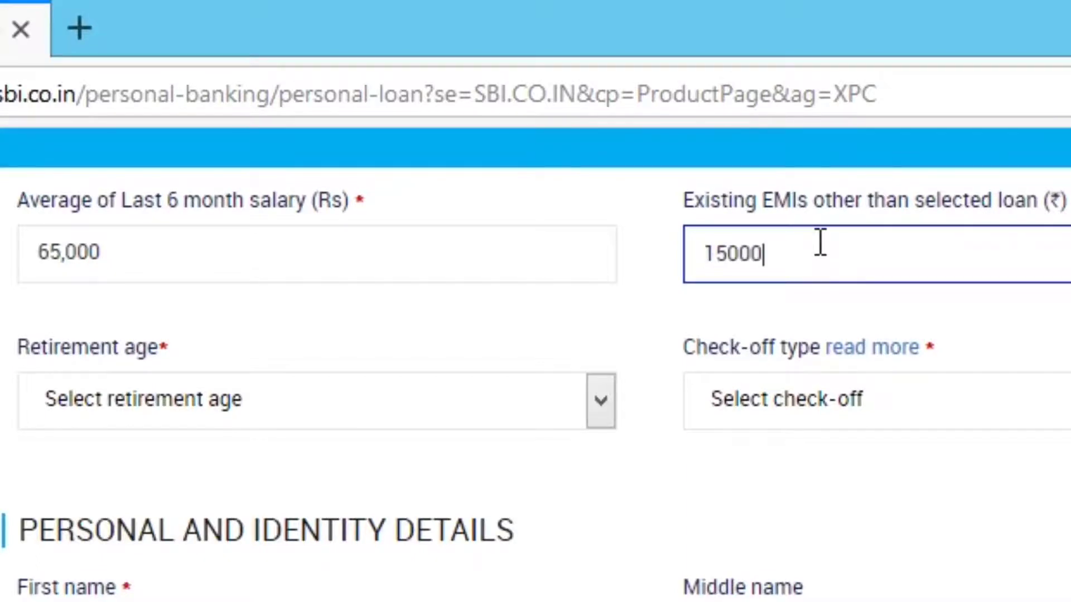
click(460, 423)
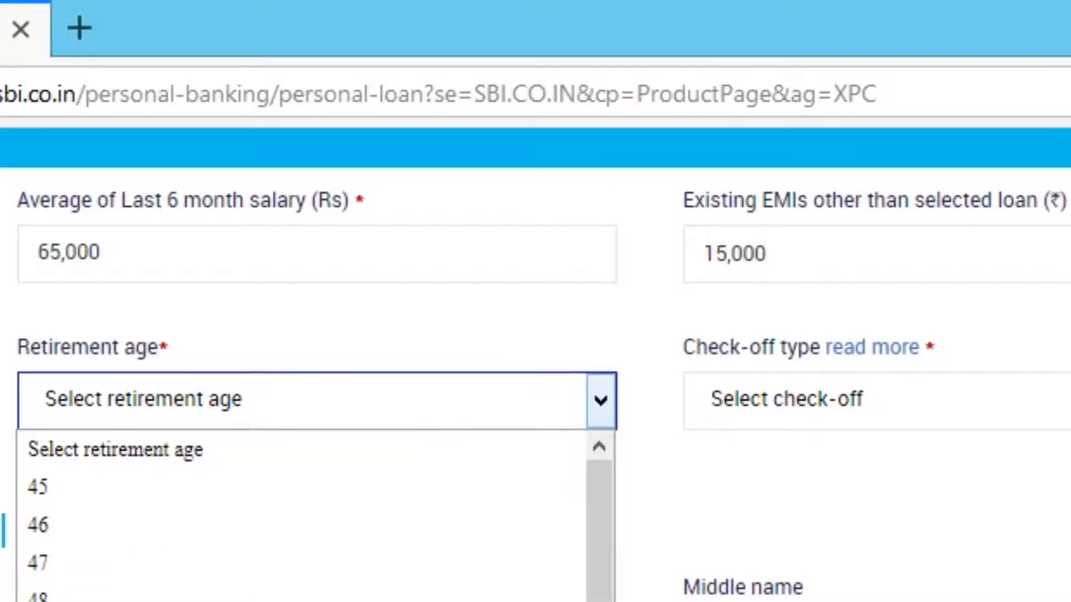
Set retirement age 60 and Full check-off, and answer Yes to holding an Aadhaar number.
text(60)
key(Return)
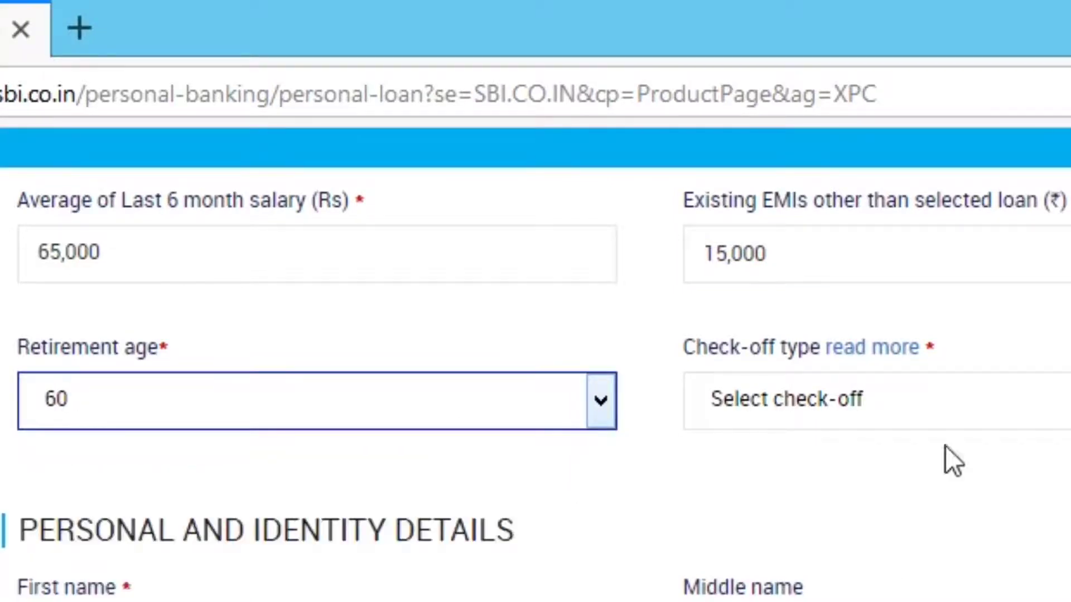
click(943, 427)
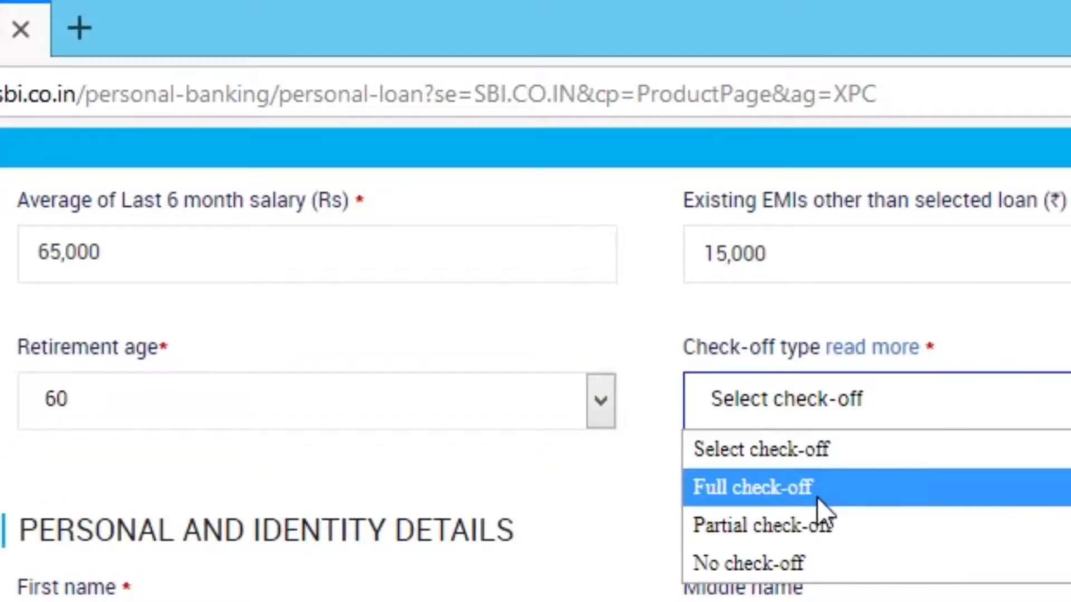
click(786, 491)
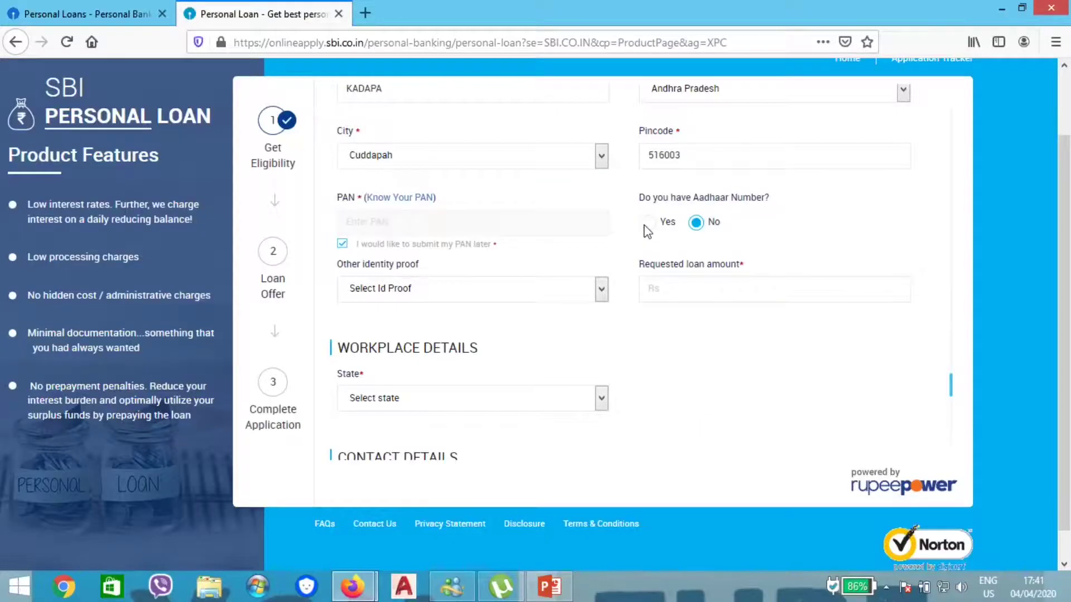
click(648, 223)
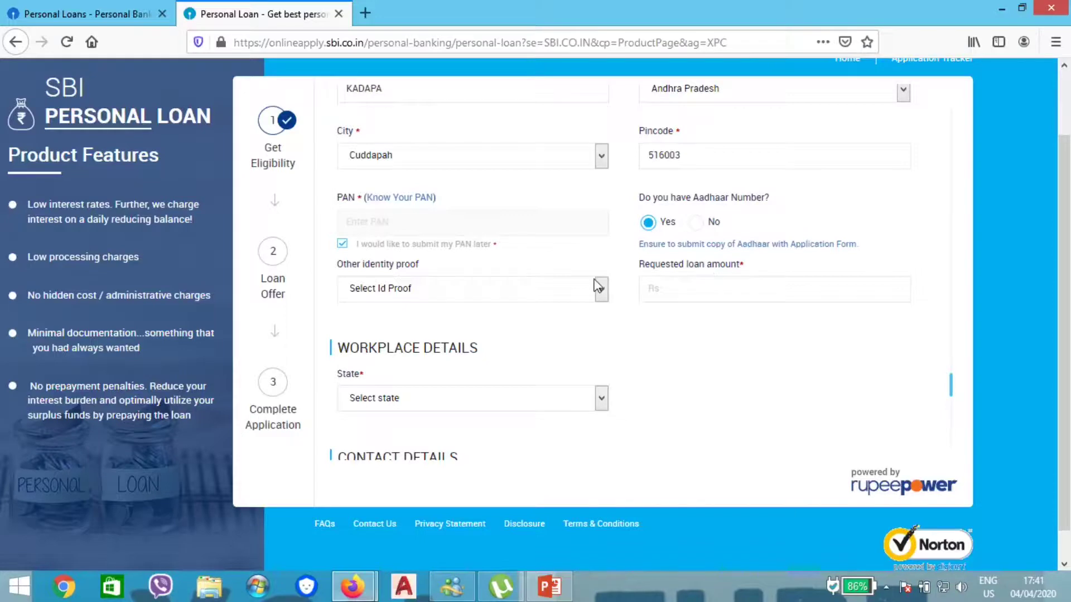
Pick Voter Id, then Driving License as other identity proof, and request a 500000 loan.
click(547, 287)
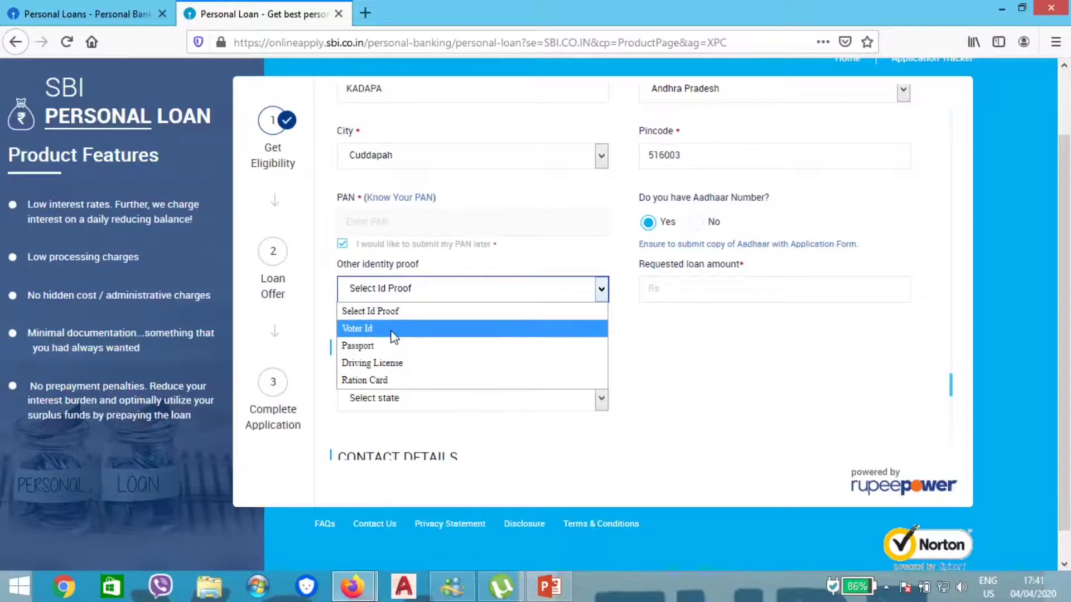
click(395, 332)
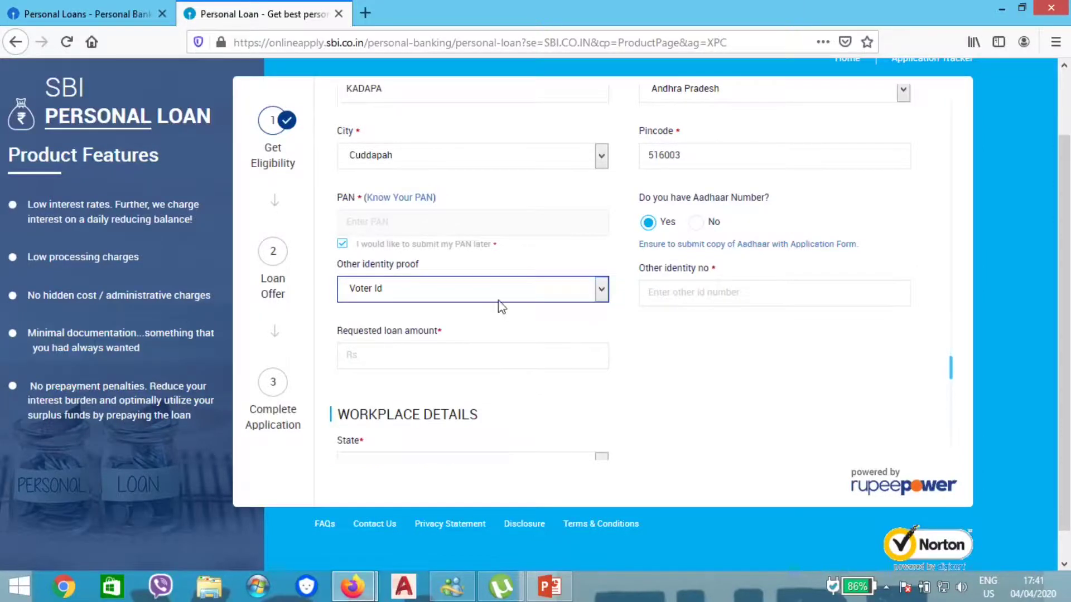
click(511, 288)
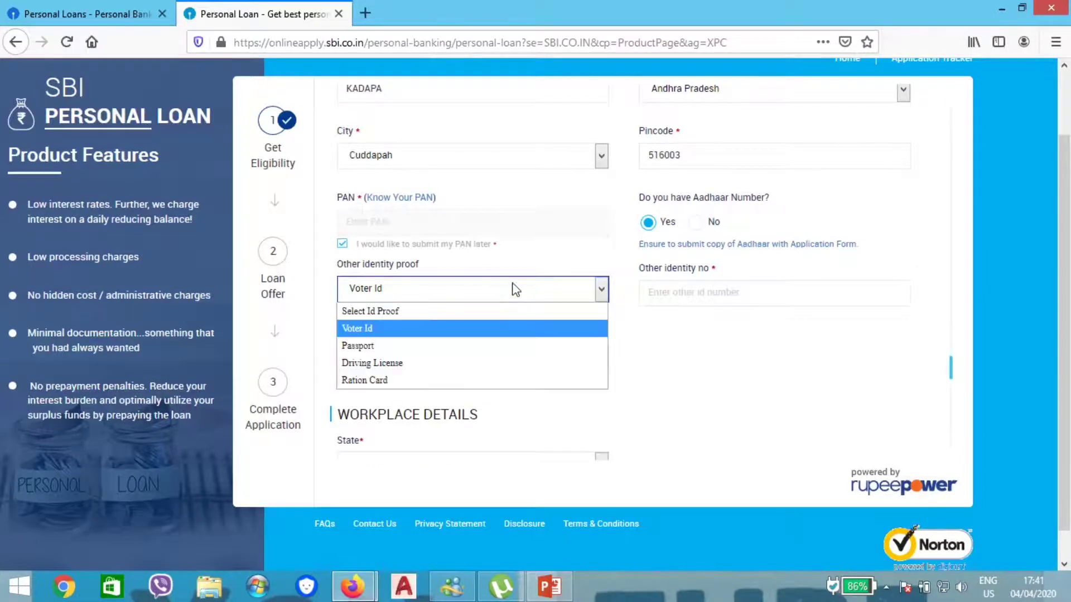
click(417, 363)
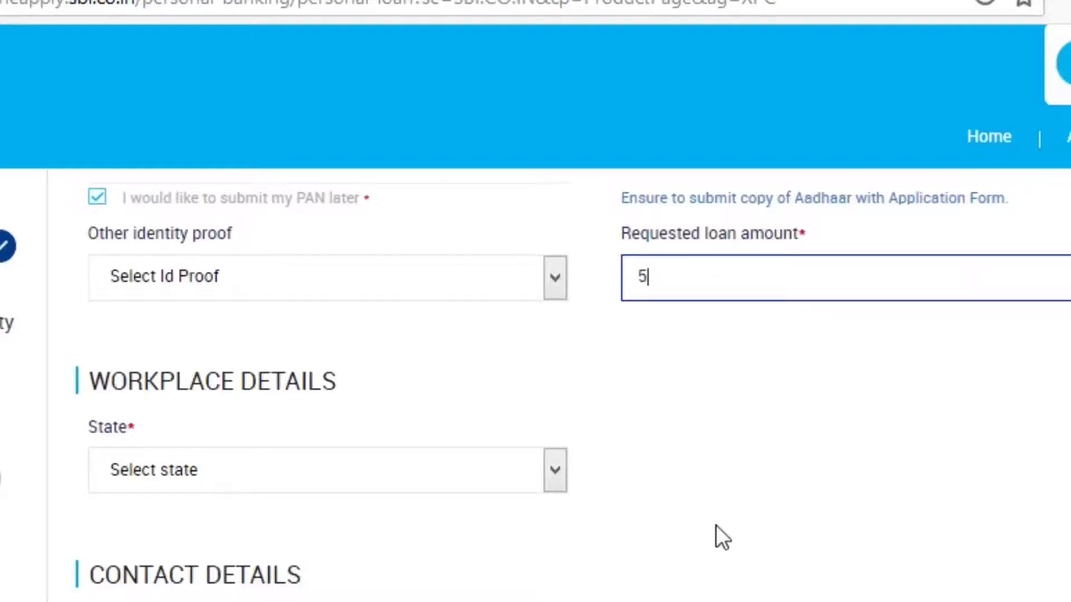
text(00000)
In Workplace Details, choose Karnataka as the State and Bangalore as the City.
click(494, 477)
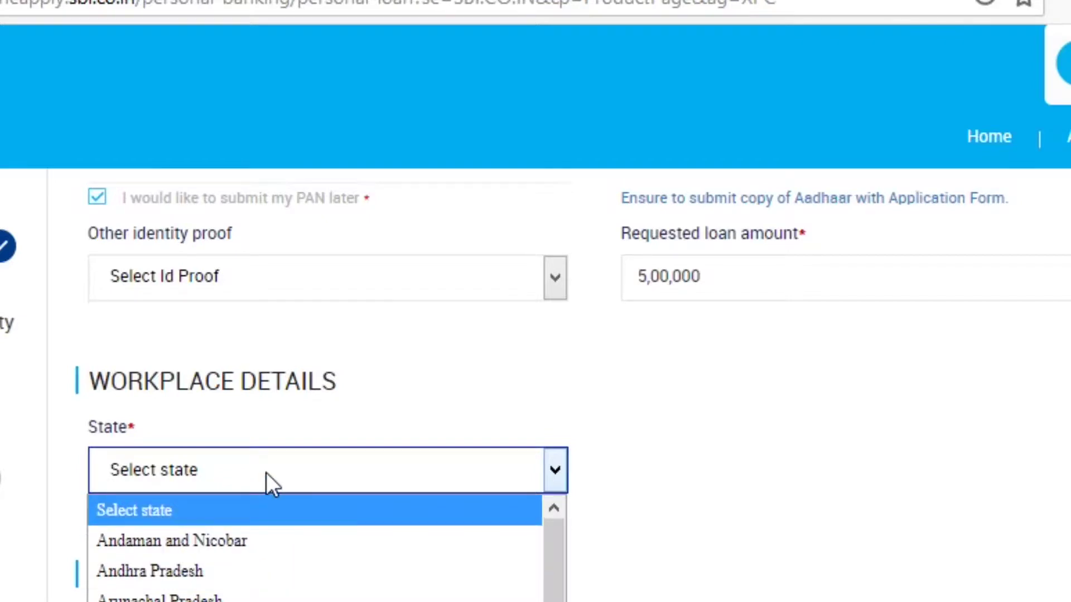
key(k)
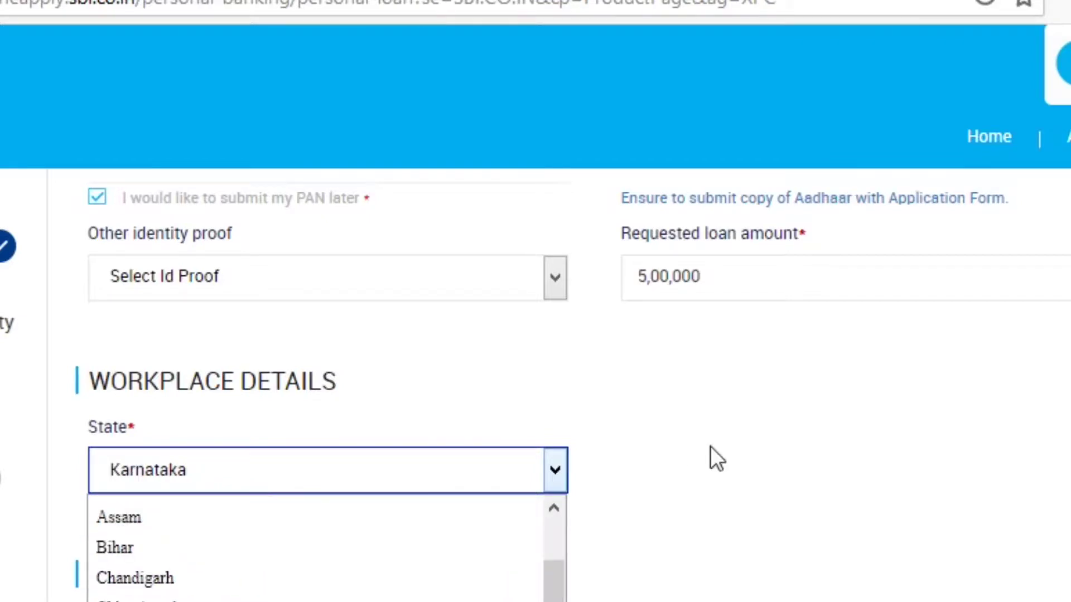
key(Return)
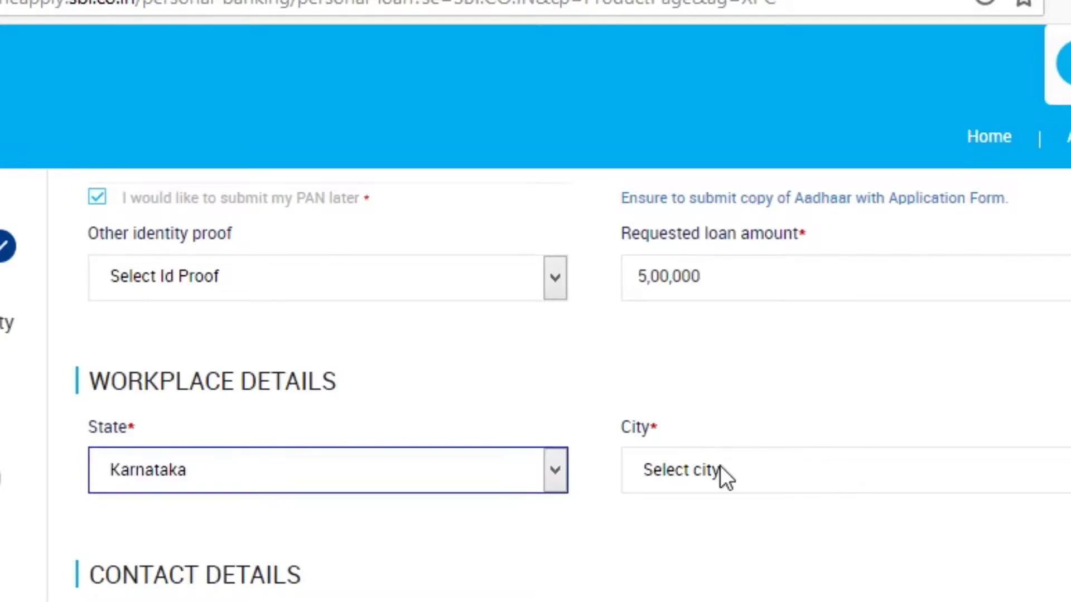
click(720, 465)
key(b)
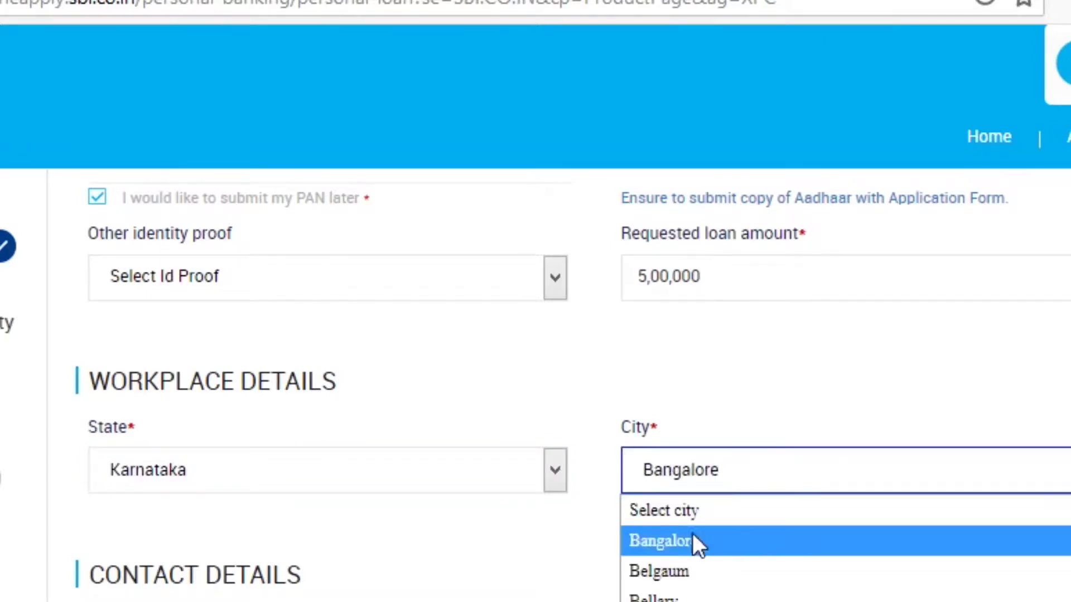
click(690, 535)
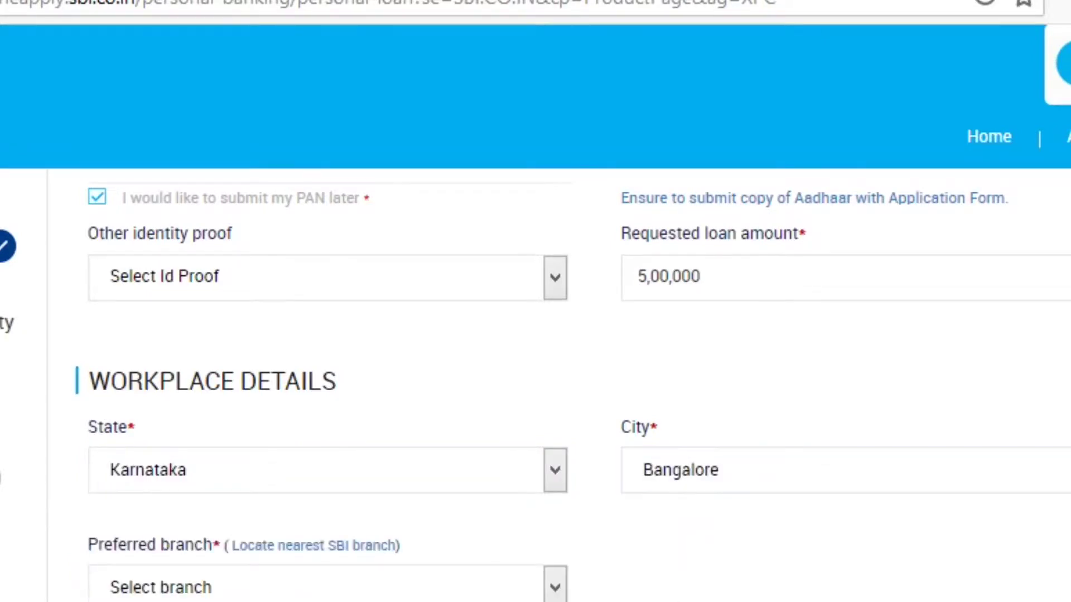
Select Residency Road, Bangalore from the Preferred branch list.
click(304, 587)
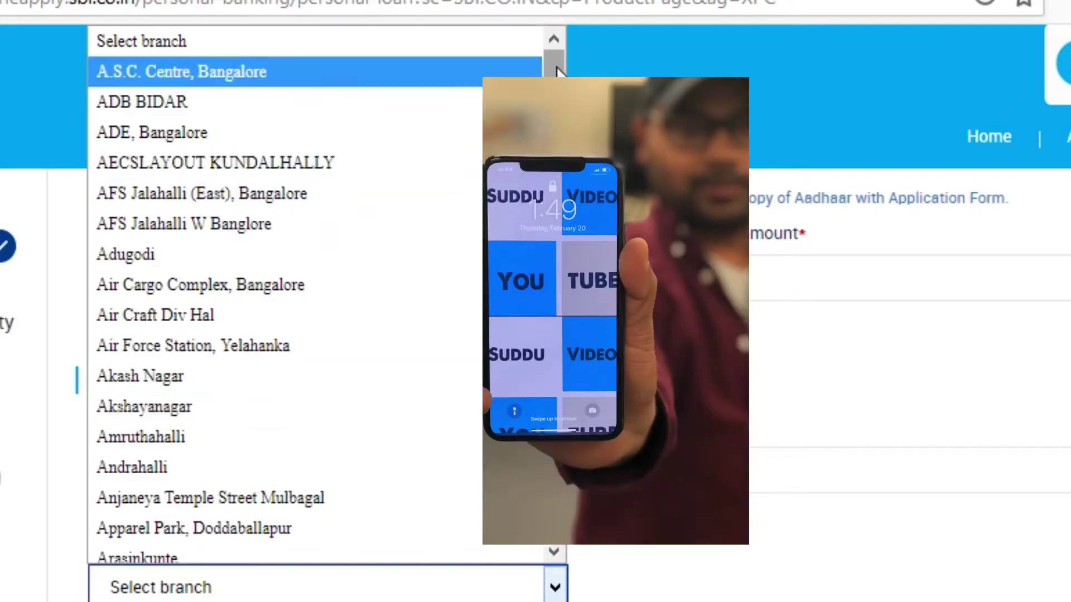
drag(557, 70, 524, 25)
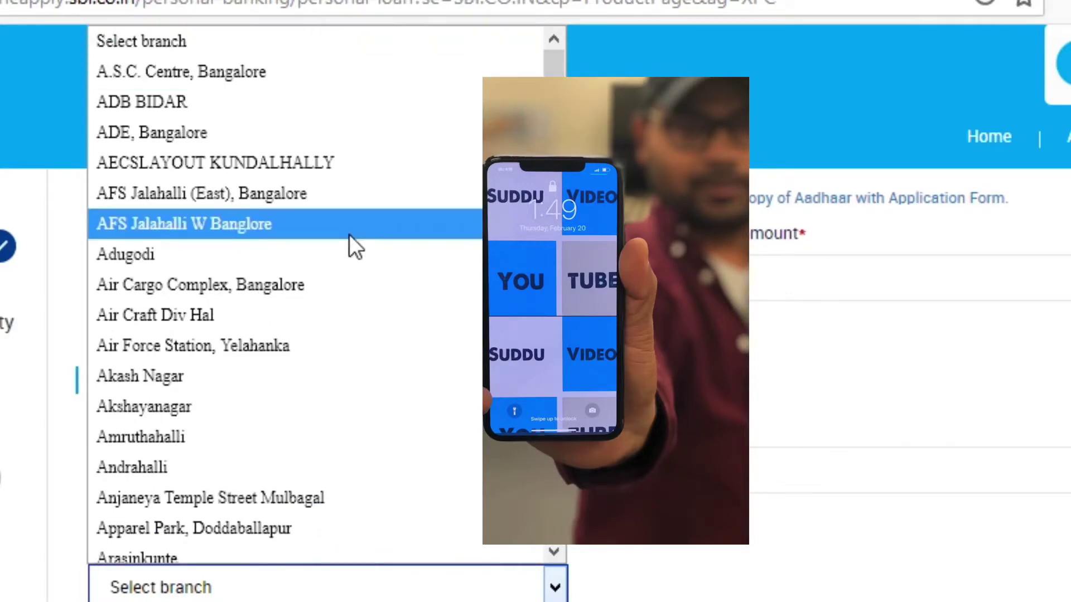
key(s)
key(b)
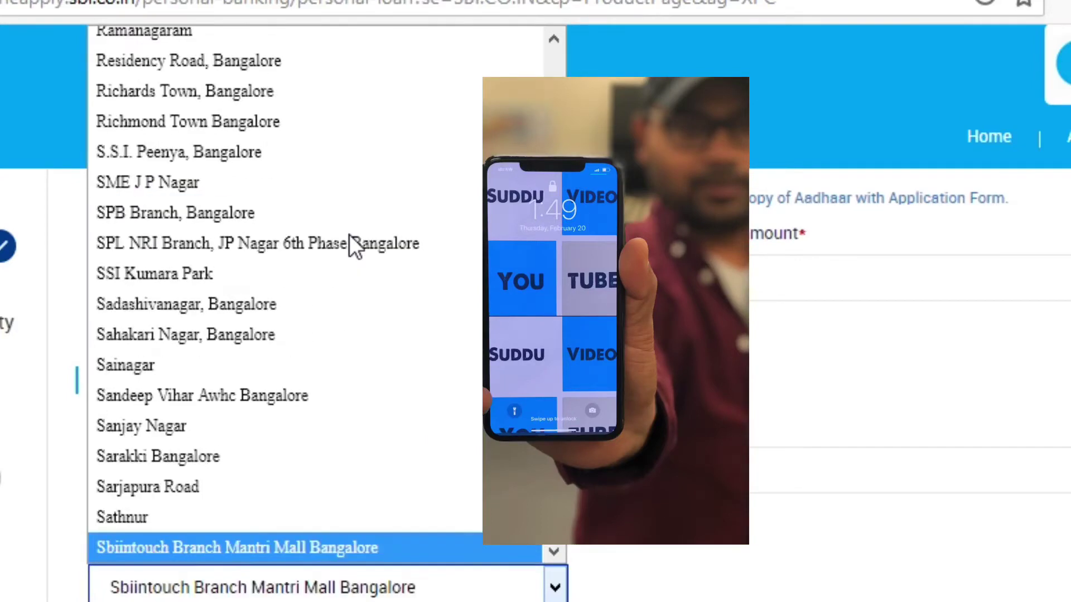
click(199, 64)
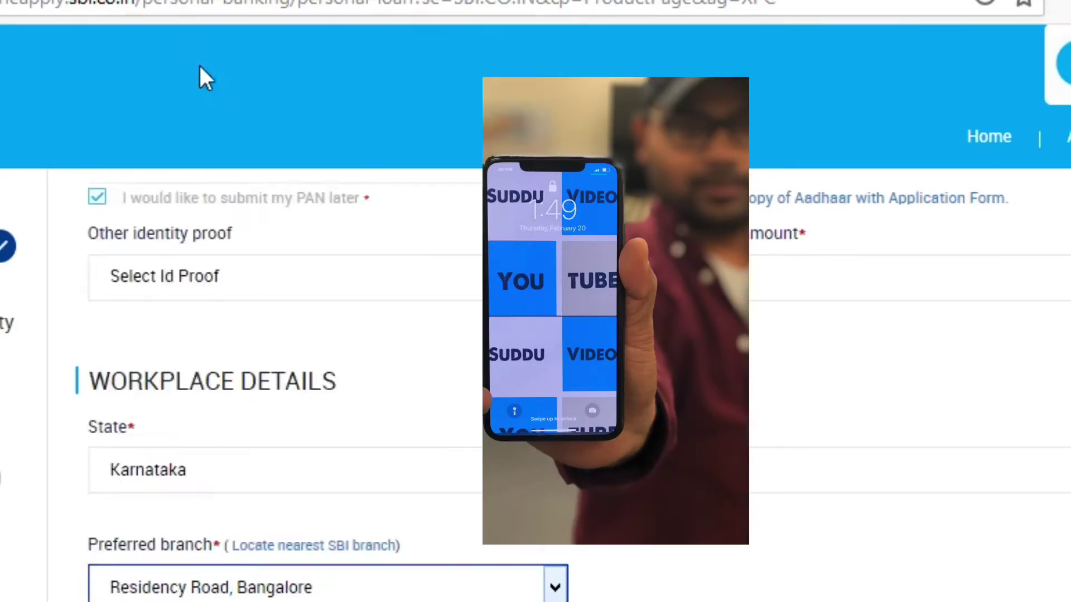